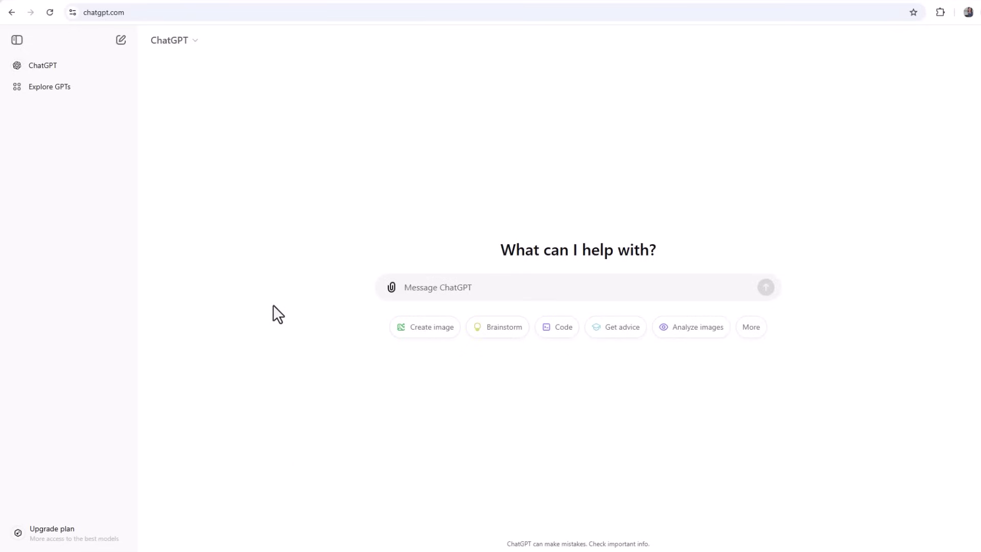
Request a 100-row retail sports store dataset with customer ID, product purchased, quantity, sales price between $10 and $100, and daily purchase dates spanning one month.
type("Generate a dataset of 100 rows with columns for customer ID, product purchased, quantity, sales price, and purchase date")
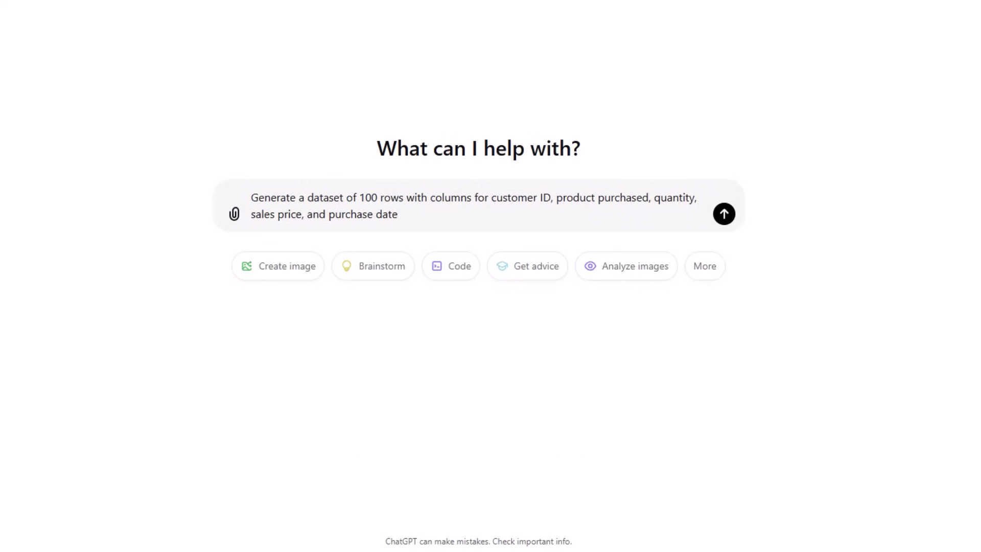
type("with daily transactions spanning one month. ")
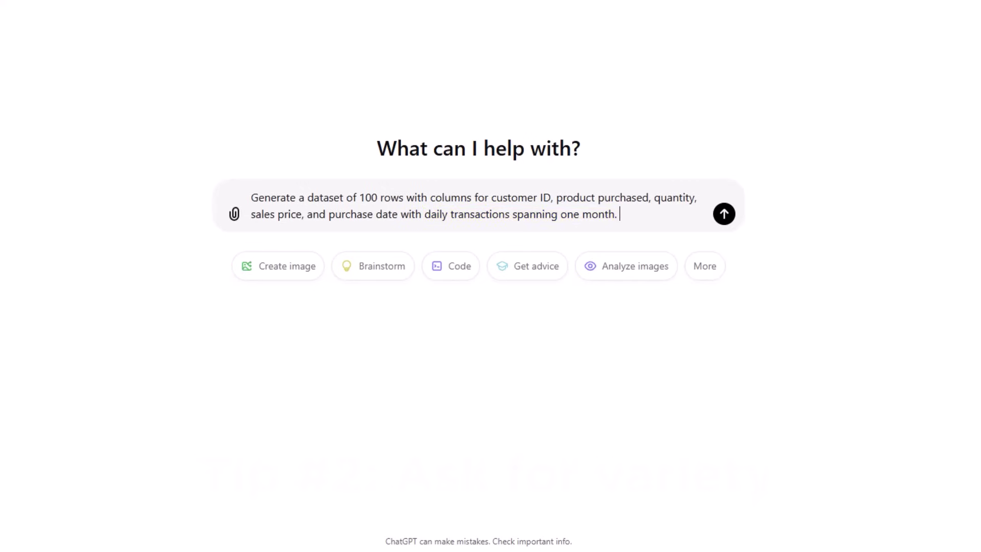
type("Vary the sales price between $10 and $100.")
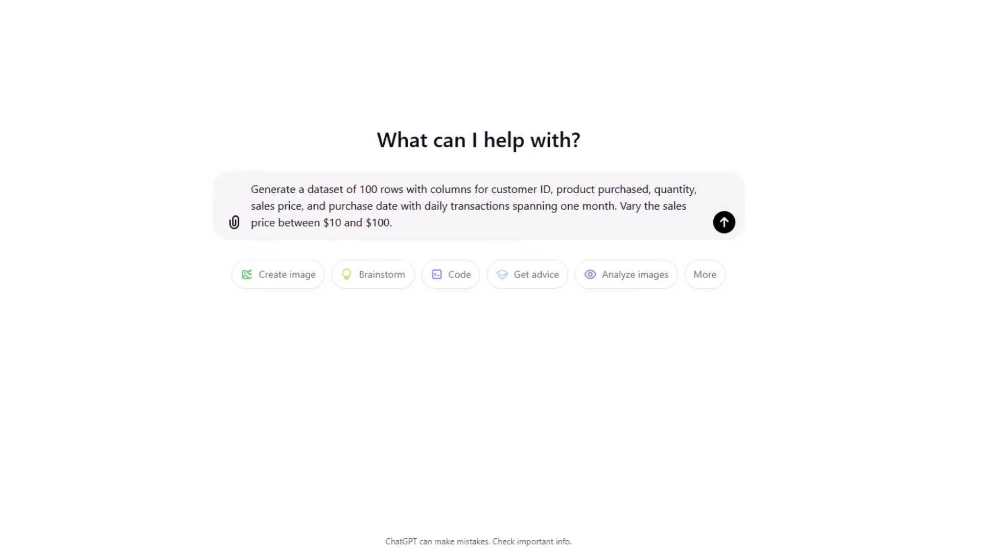
type("This data is for a retail sports store.")
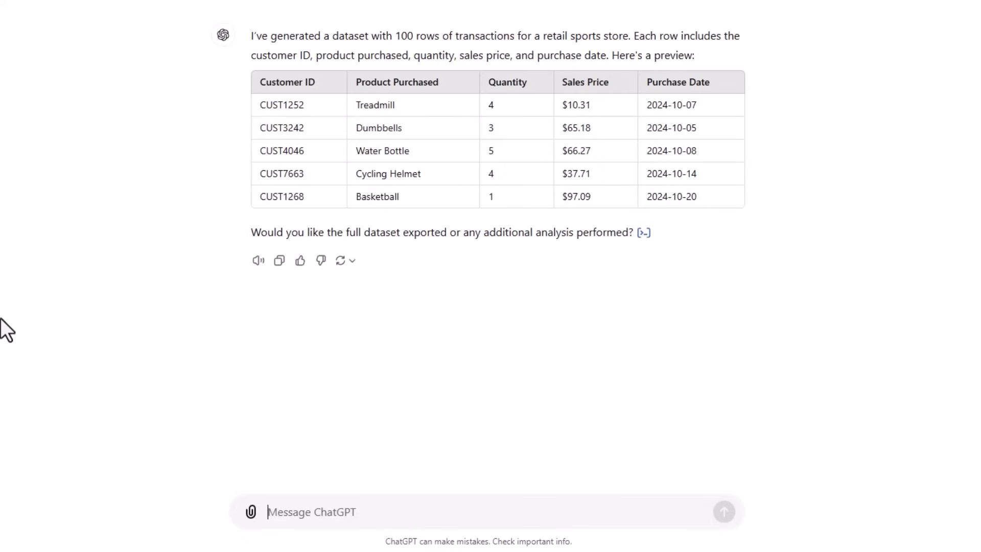
Ask for some repeat customers in the customer ID column and a new column for product category.
type("Customer ID should contain some repeat customers.")
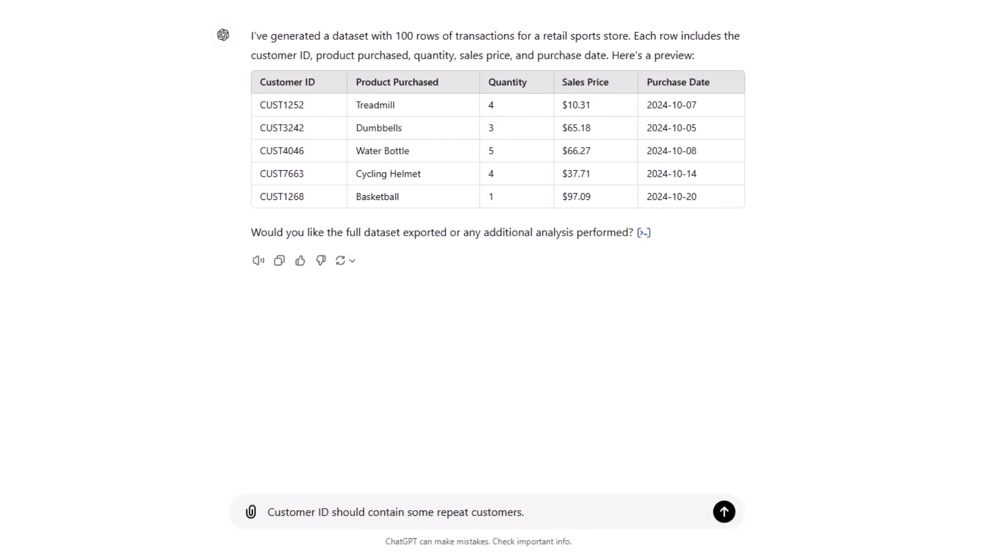
type("Add a new column for product category.")
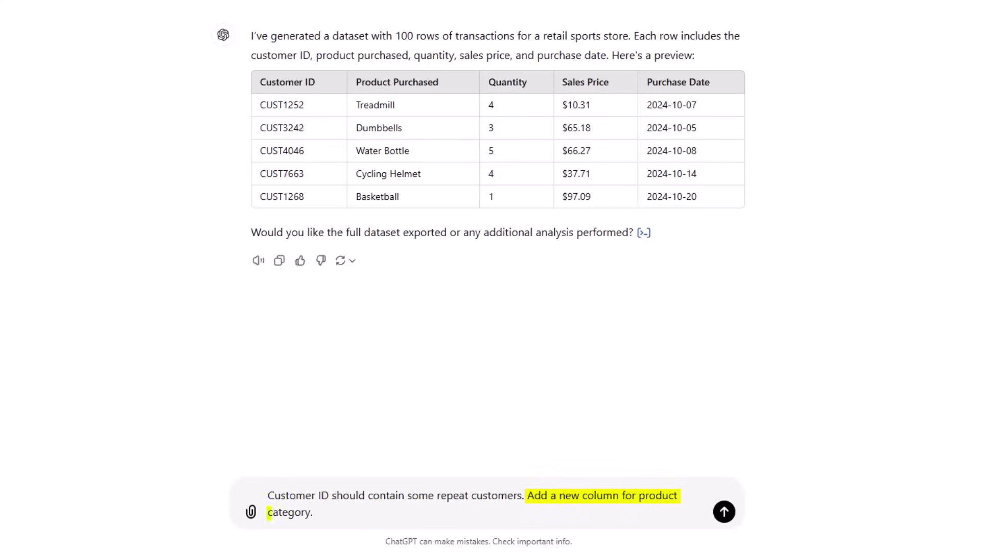
key("Return")
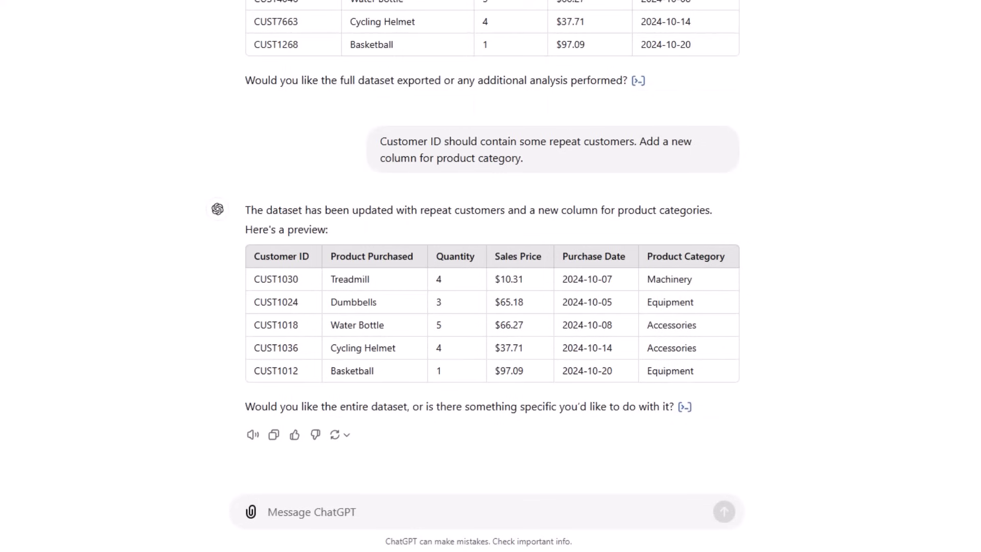
Ask for the dataset in a file for download, and open the downloaded file in Excel.
left_click(333, 511)
type("Provide the dataset in a file for download.")
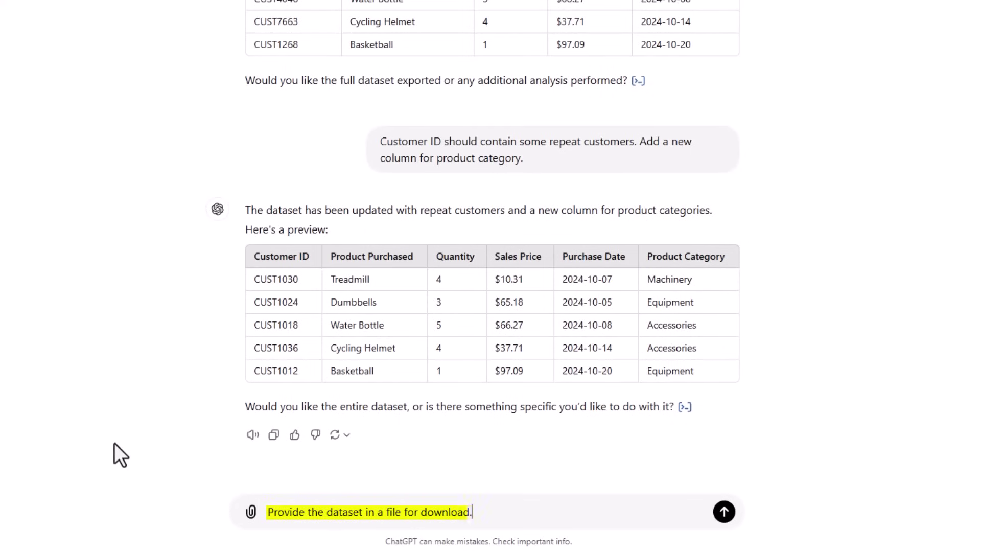
key("Return")
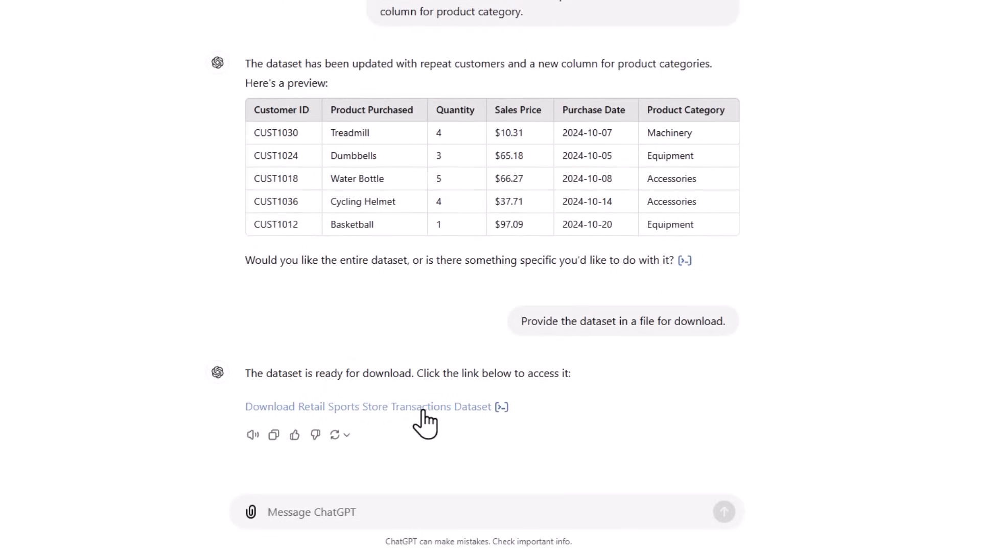
left_click(423, 409)
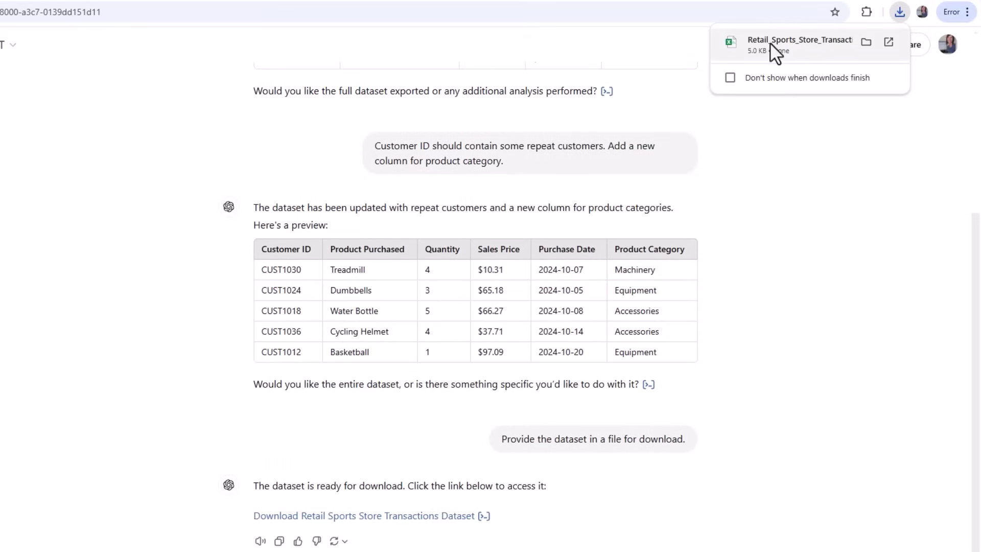
left_click(777, 41)
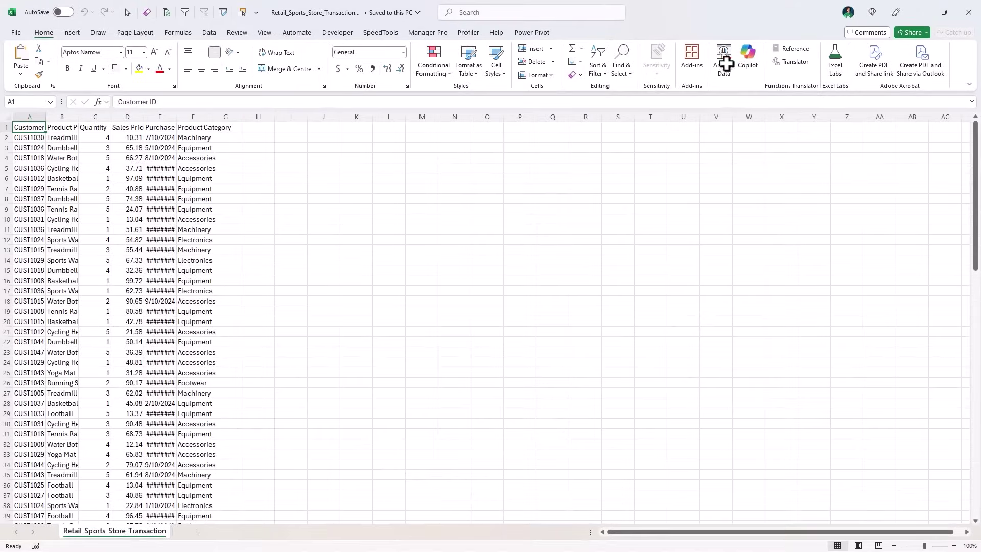
Autofit all column widths in the sports store worksheet and look through its rows to the end of the data.
left_click(10, 117)
double_click(46, 116)
left_click(70, 190)
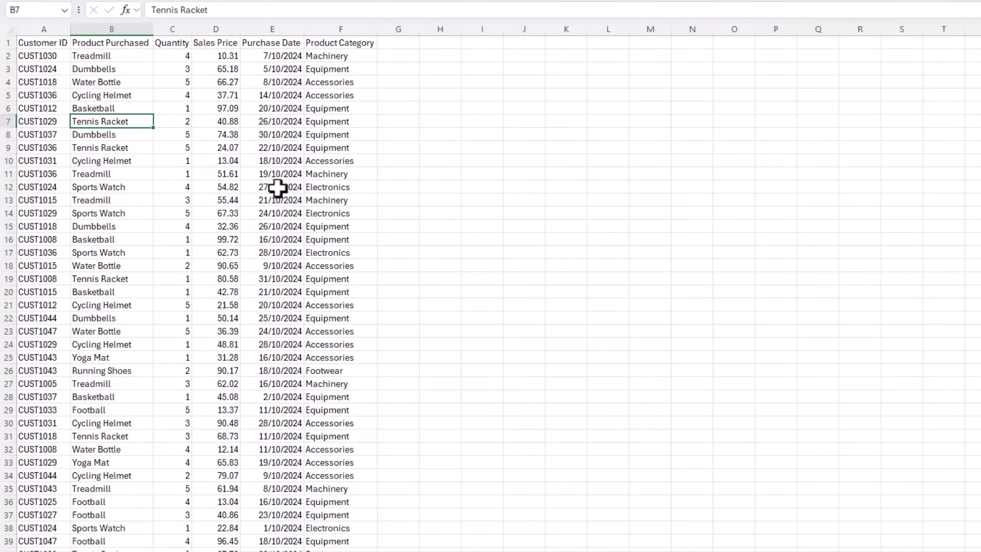
scroll(329, 209, "down", 20)
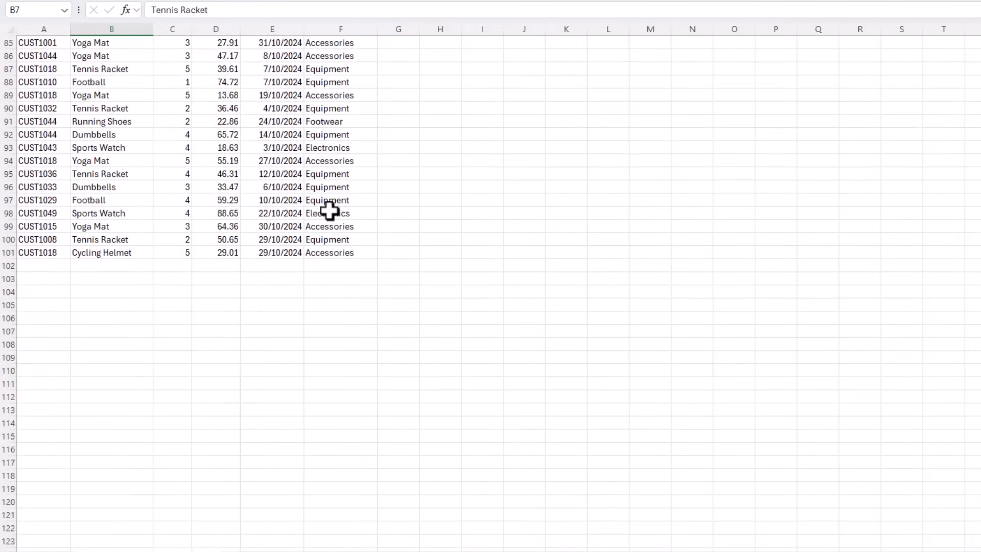
scroll(208, 228, "up", 17)
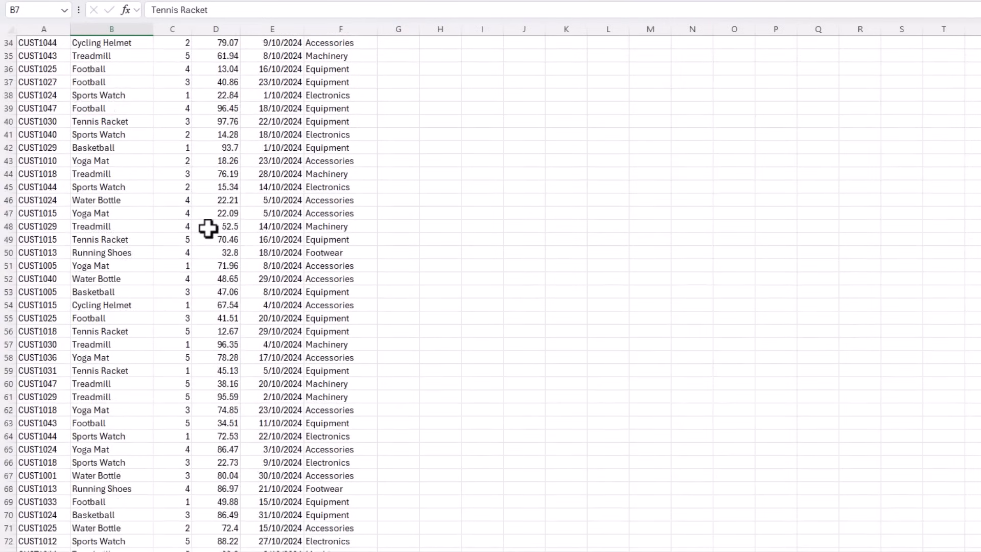
scroll(208, 228, "up", 11)
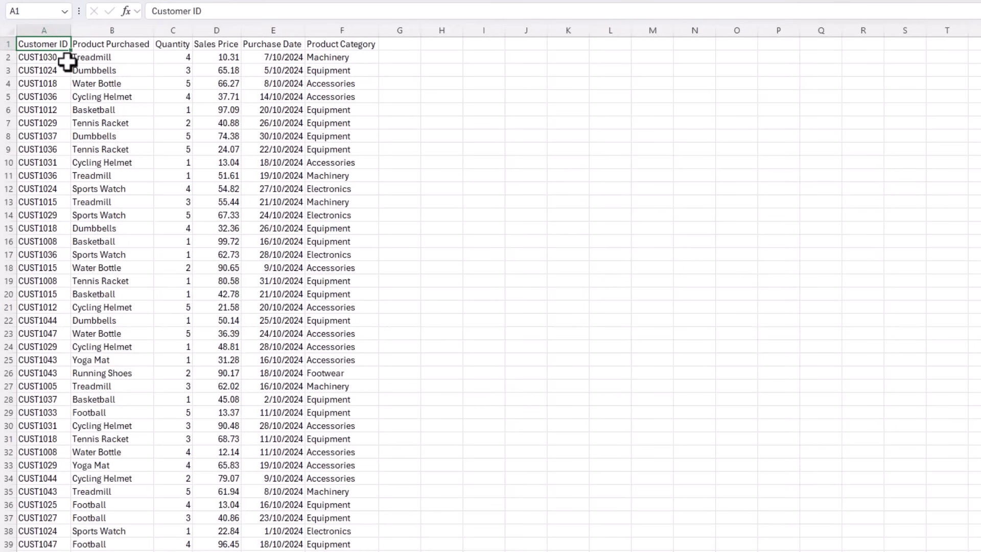
Highlight duplicate values in the Customer ID column with Light Red Fill with Dark Red Text and check the highlighted rows.
left_click(60, 29)
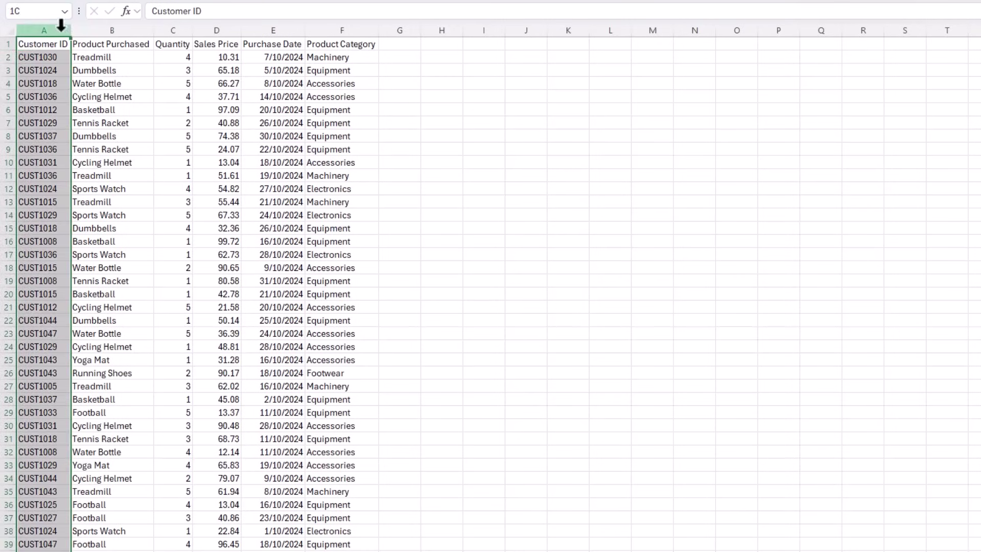
left_click(562, 13)
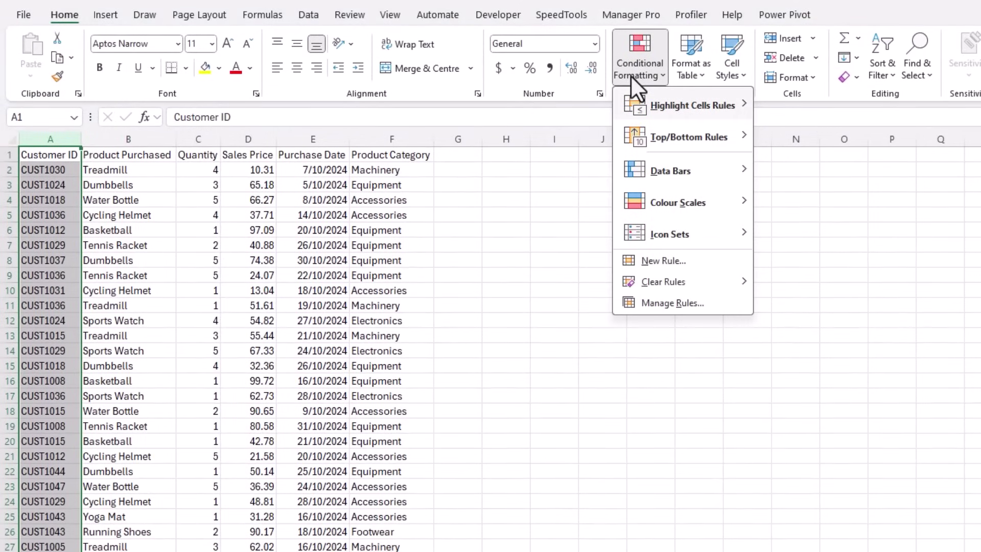
mouse_move(636, 100)
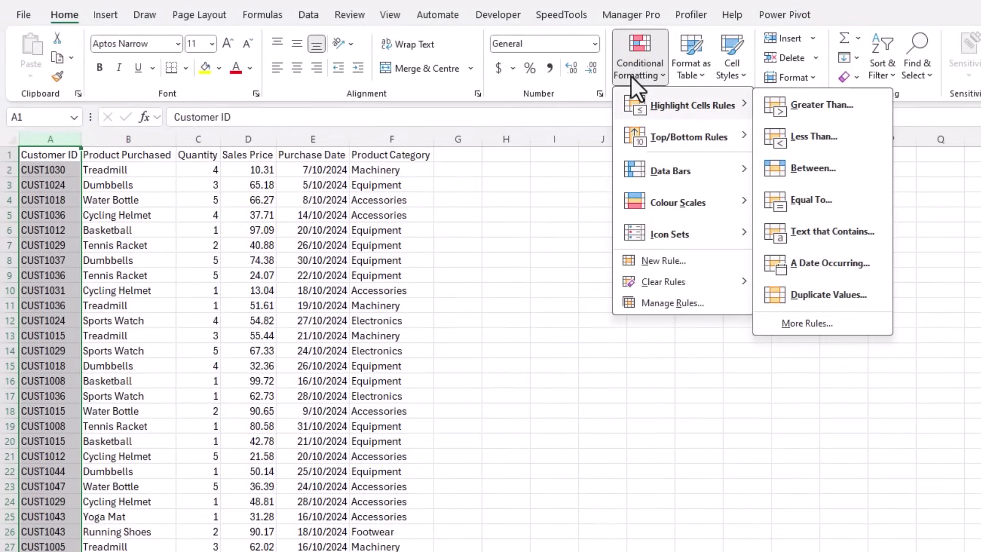
left_click(835, 301)
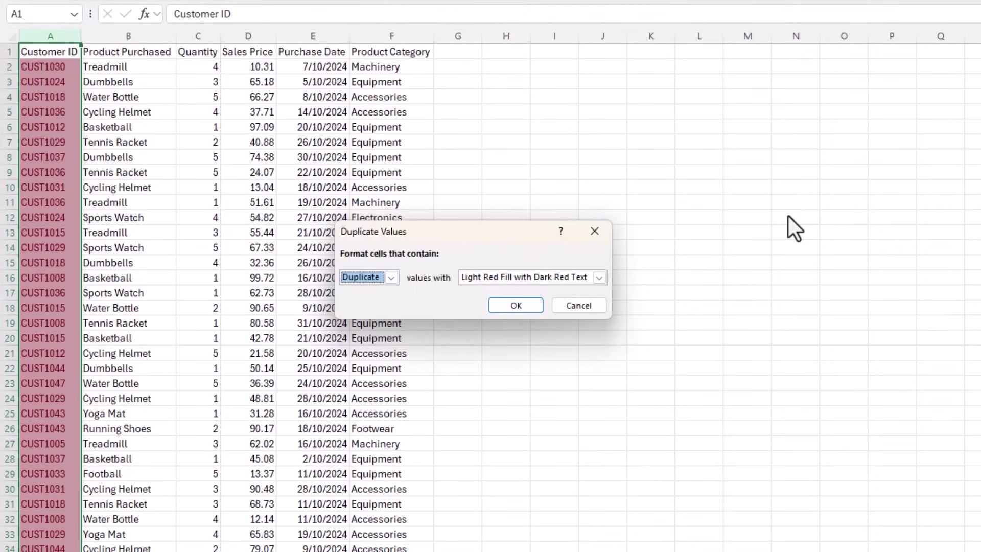
left_click(599, 277)
left_click(590, 285)
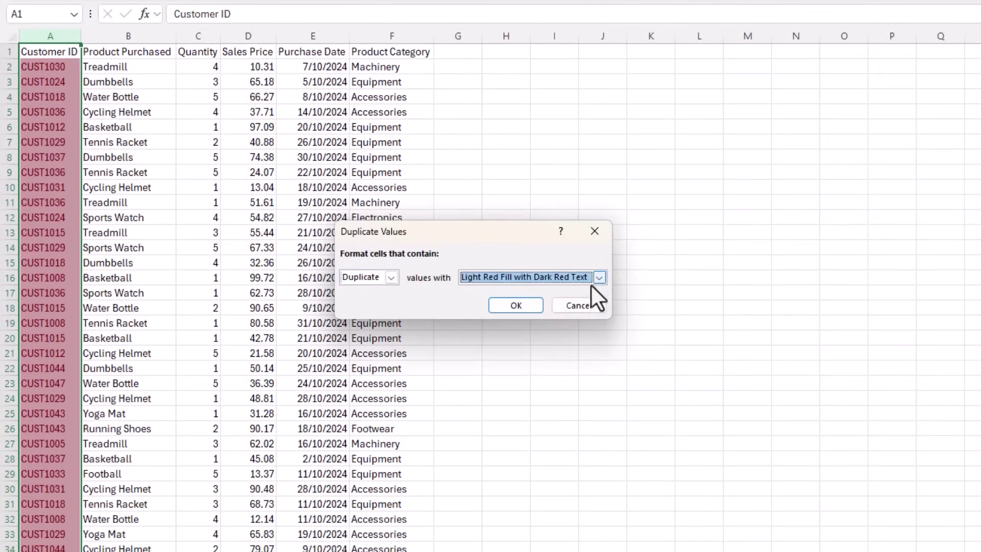
left_click(537, 309)
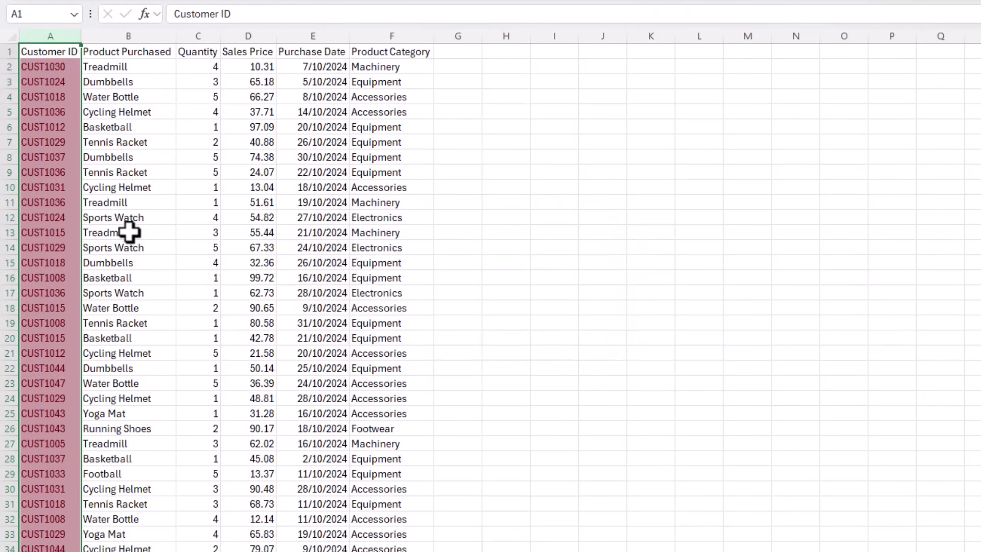
scroll(129, 233, "down", 7)
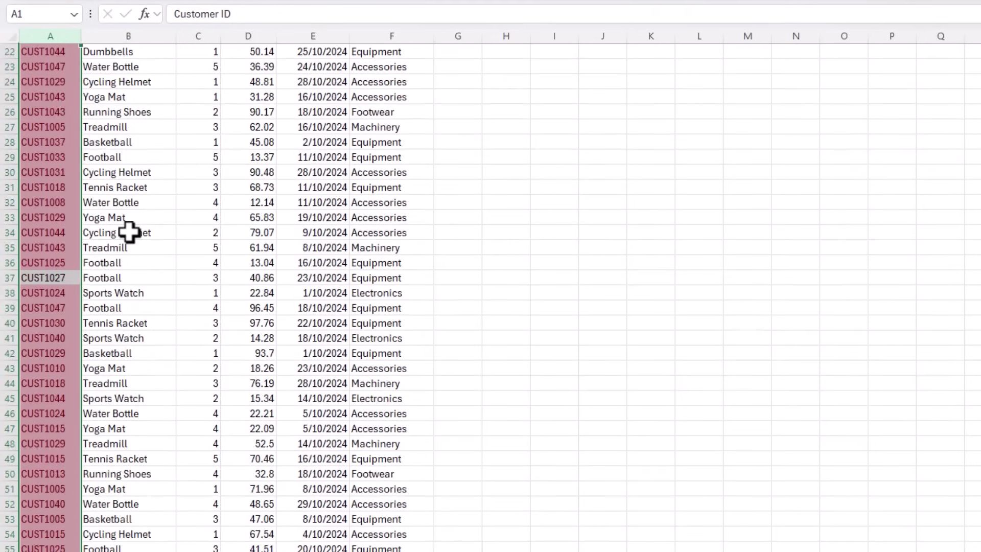
scroll(128, 233, "up", 7)
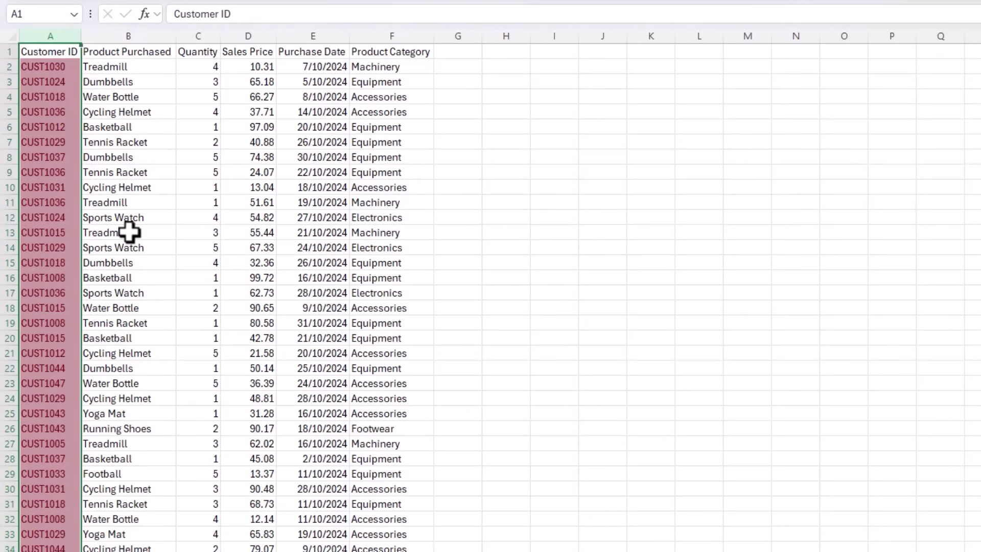
left_click(88, 174)
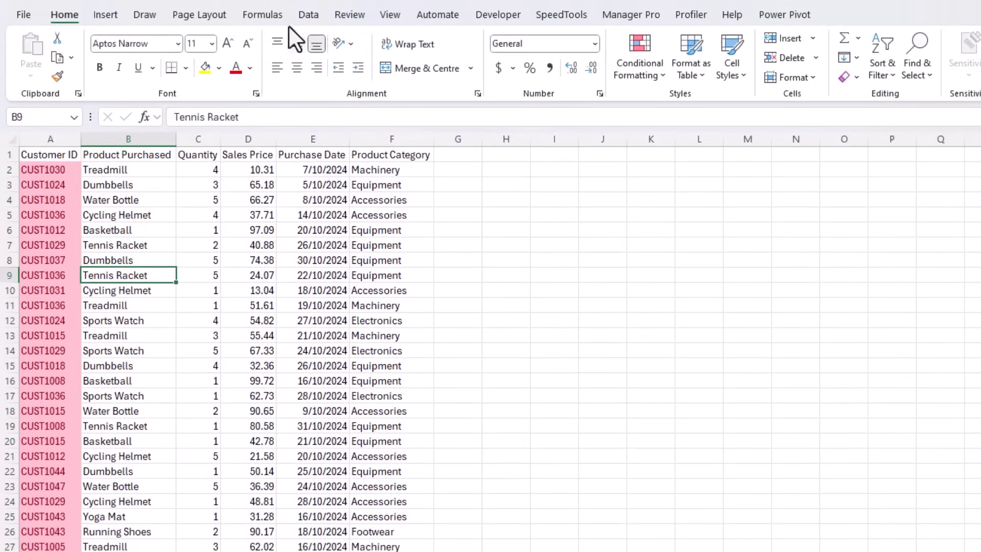
Turn on filters for the dataset and check the lowest and highest prices in the Sales Price filter list.
left_click(301, 21)
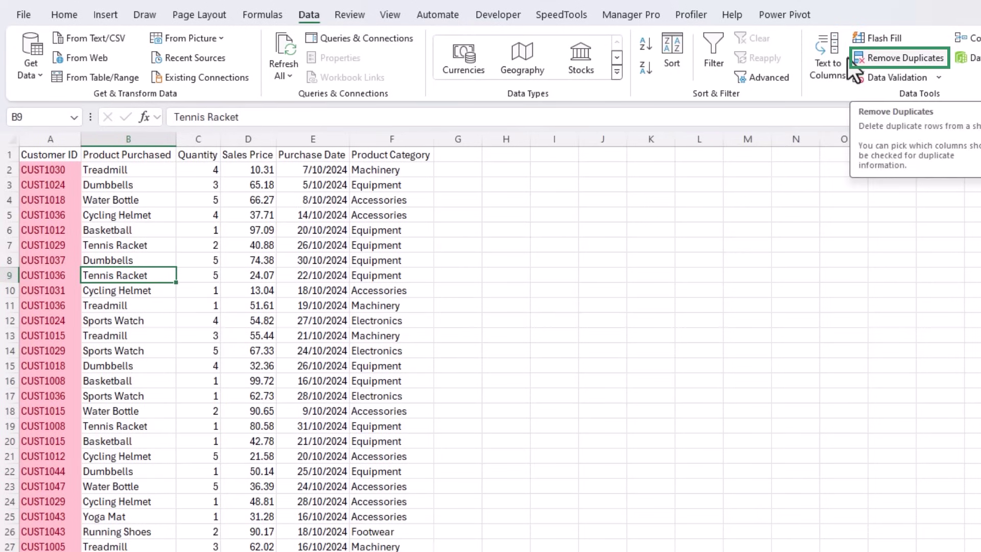
left_click(848, 59)
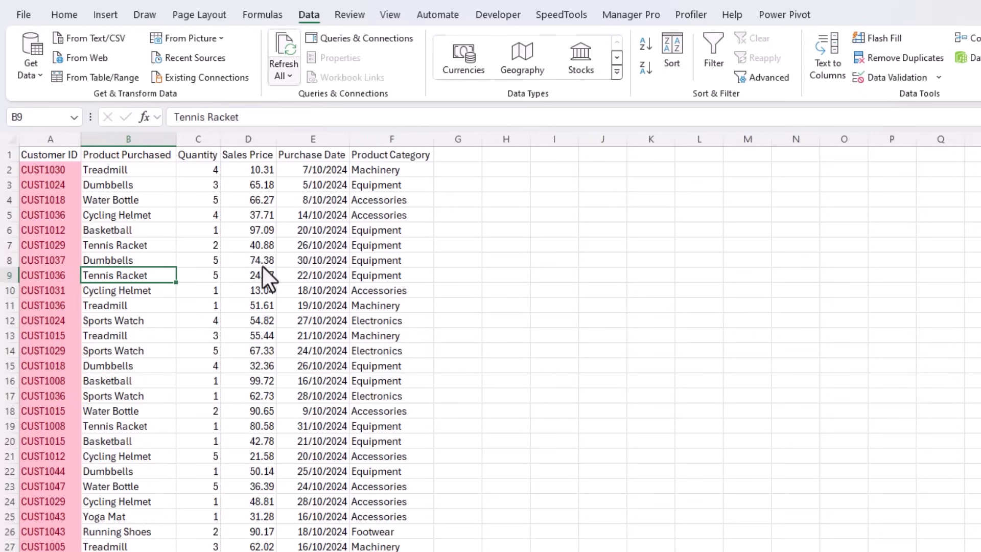
left_click(707, 60)
left_click(268, 155)
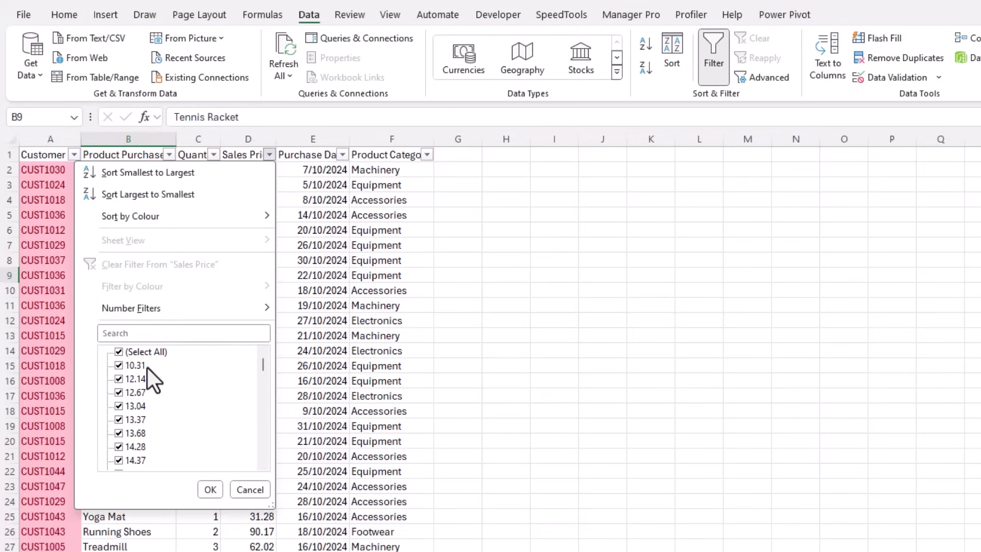
left_click_drag(263, 363, 259, 452)
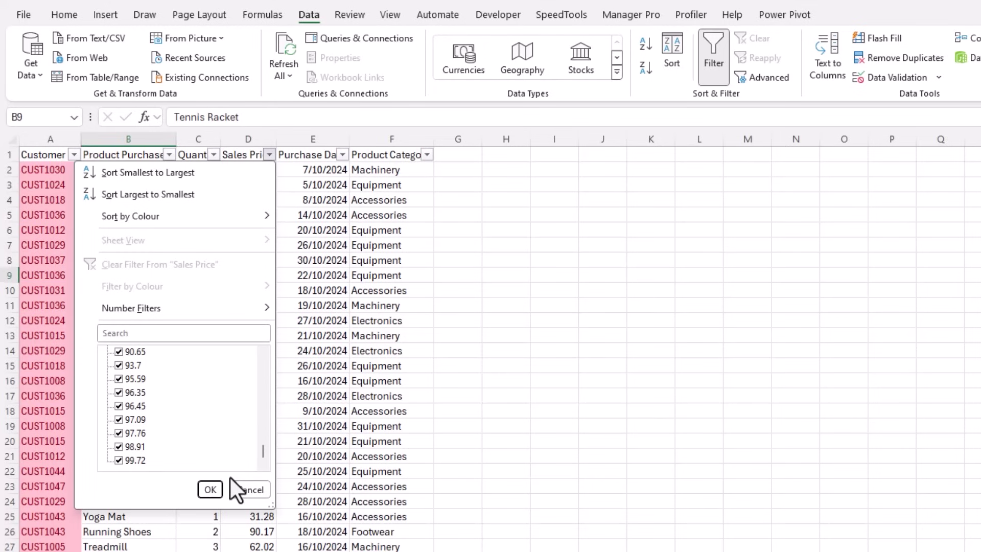
left_click(250, 490)
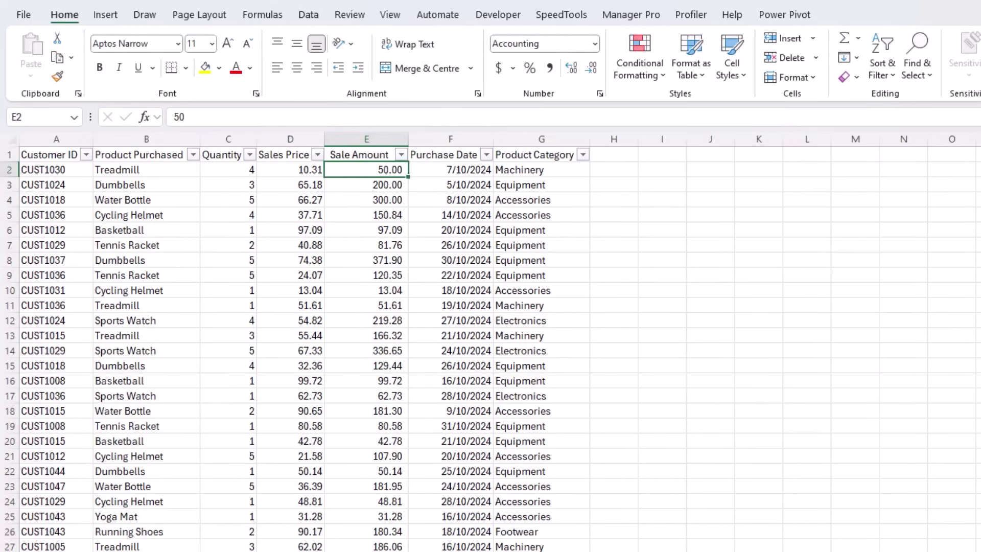
Replace the first Sale Amount with the formula =C2*D2, multiplying quantity by sales price, and fill it down the column.
left_click(236, 167)
left_click(286, 170)
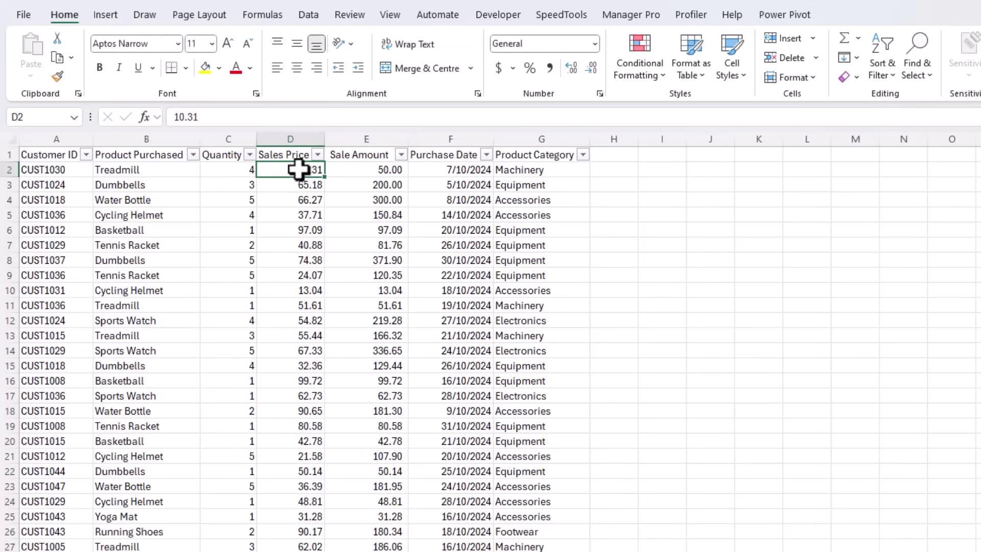
left_click(350, 172)
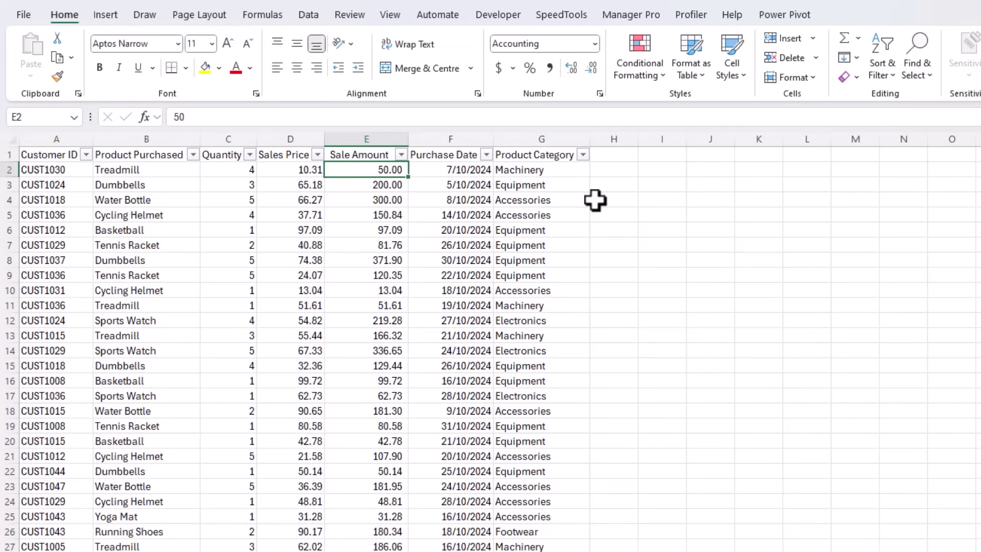
type("=")
key("Left")
key("Left")
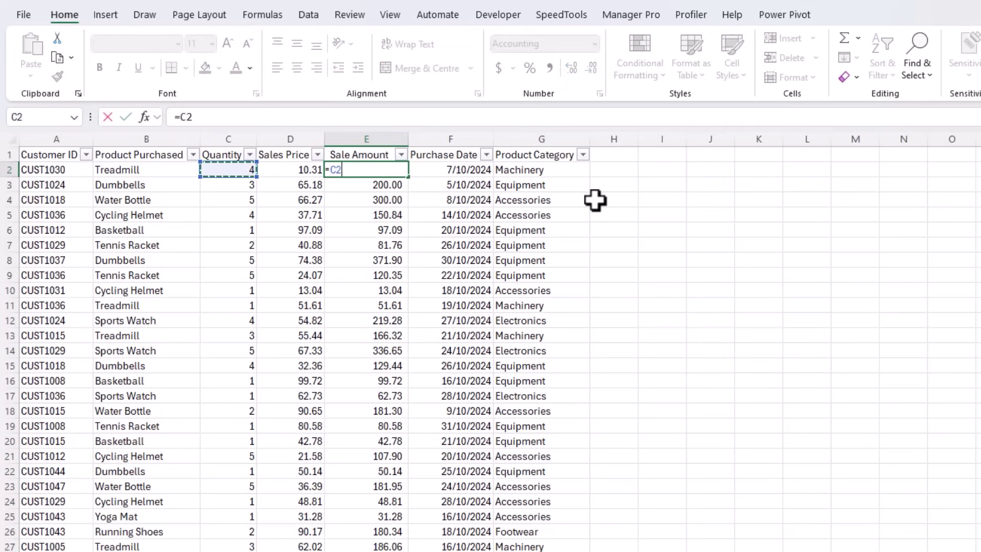
type("*")
key("Left")
key("Return")
key("Up")
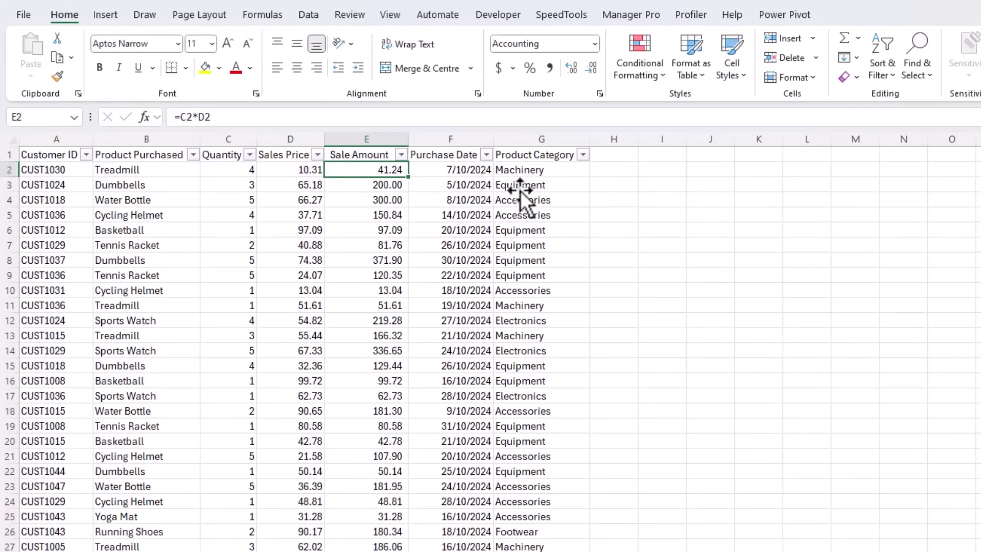
double_click(412, 177)
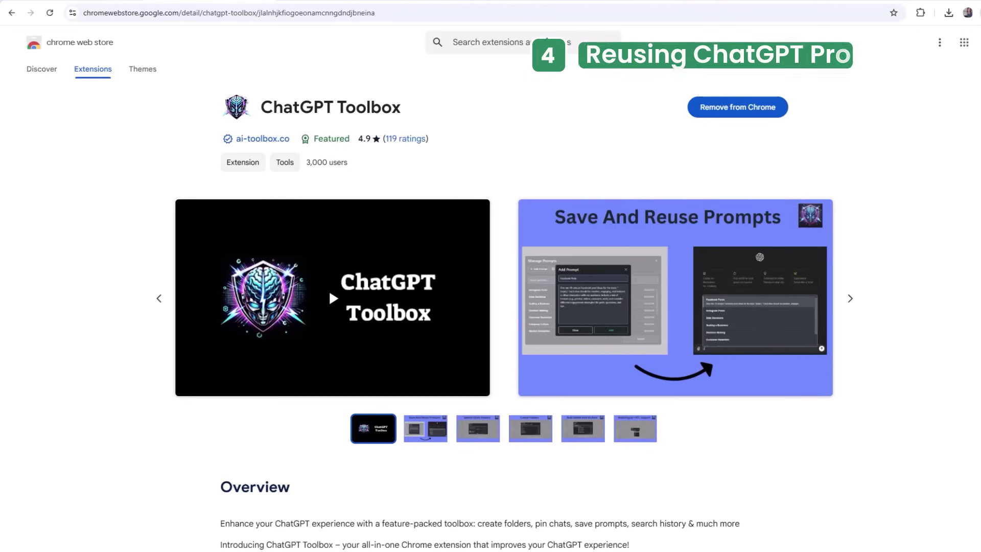
Look through the ChatGPT Toolbox extension's Chrome Web Store page, including its overview and feature list.
scroll(98, 261, "down", 4)
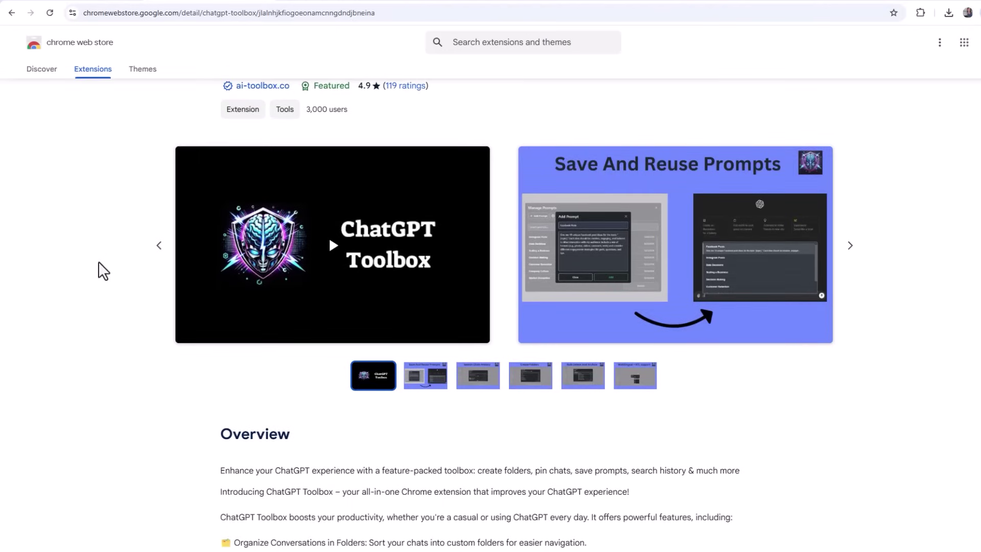
scroll(98, 262, "down", 1)
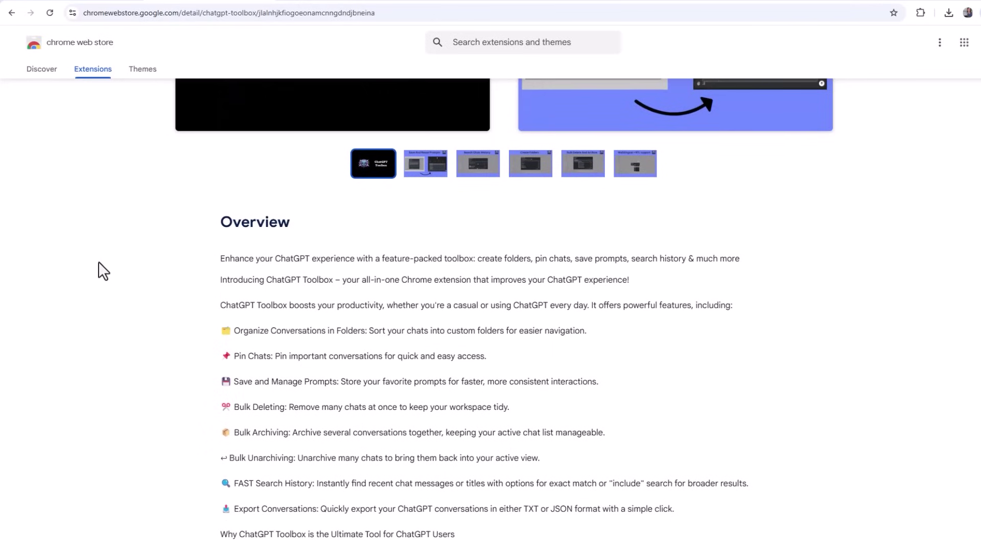
scroll(99, 263, "up", 5)
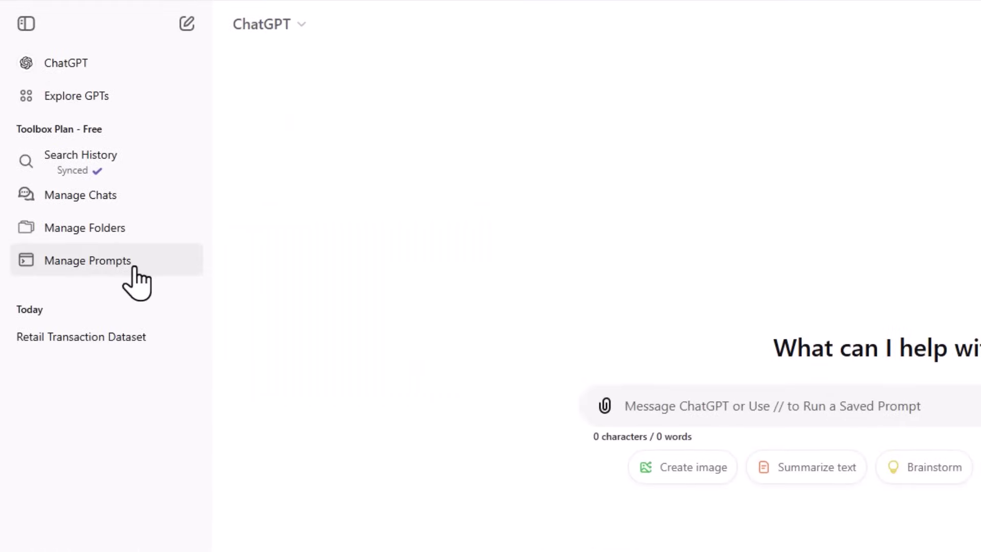
In ChatGPT, view the Toolbox's saved prompts and the blank form for adding a prompt, then close both without adding one.
left_click(135, 268)
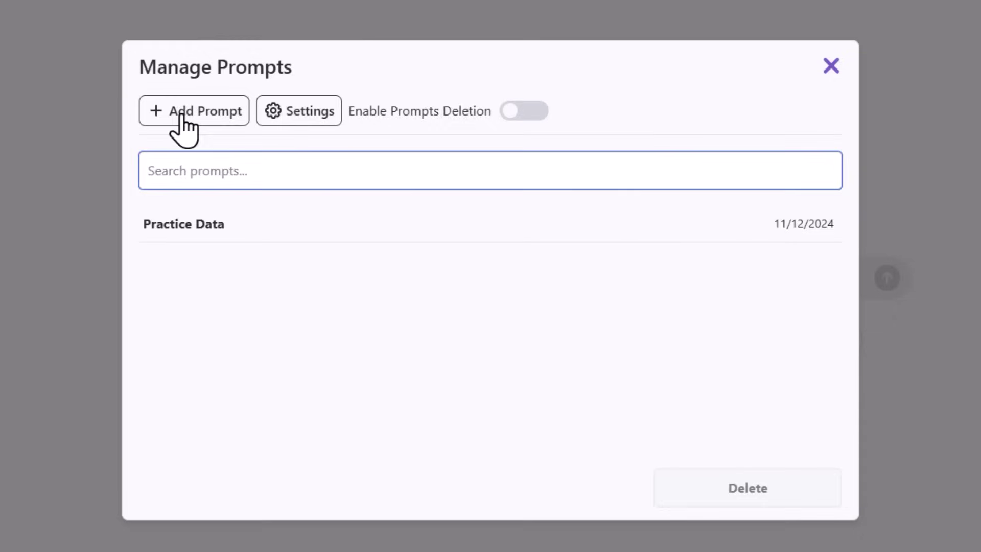
left_click(181, 114)
left_click(444, 206)
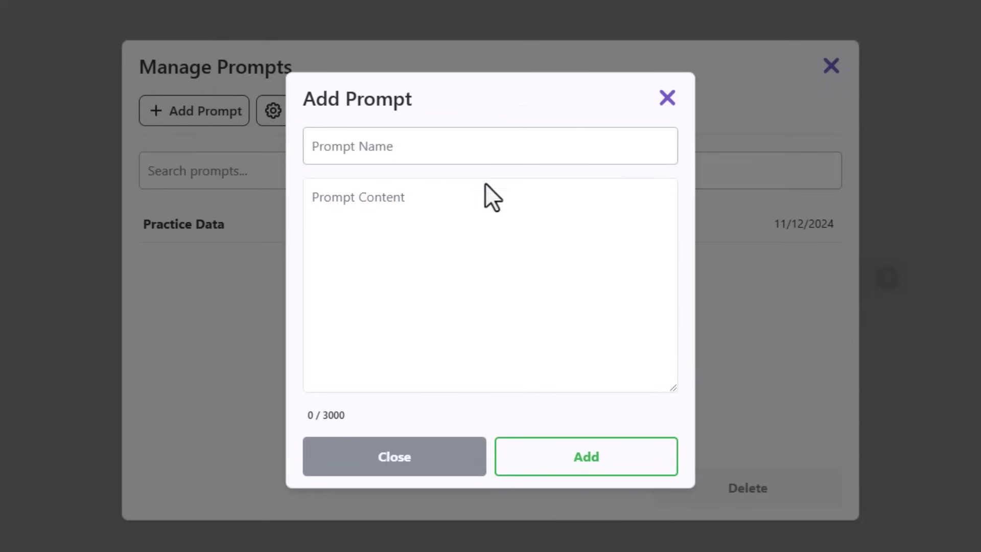
left_click(668, 98)
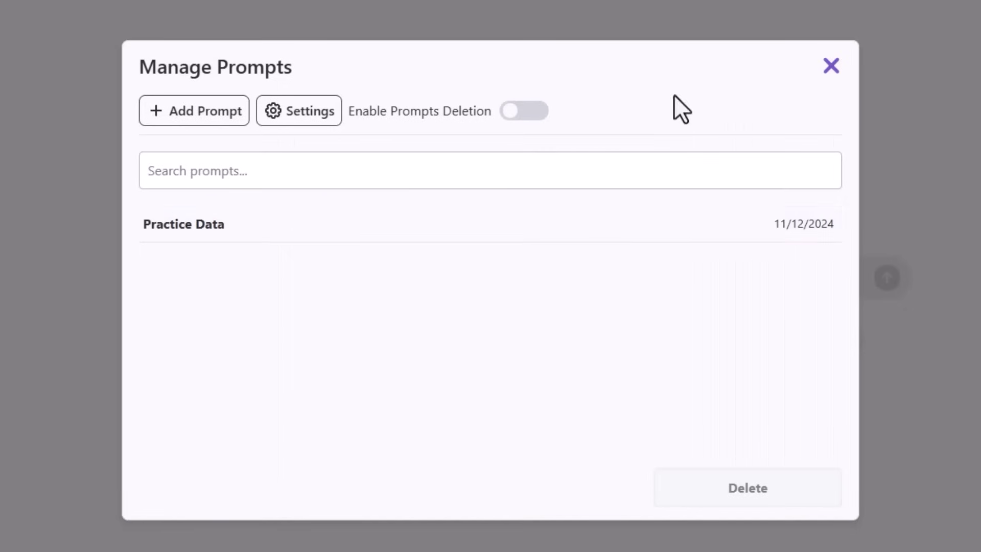
left_click(832, 68)
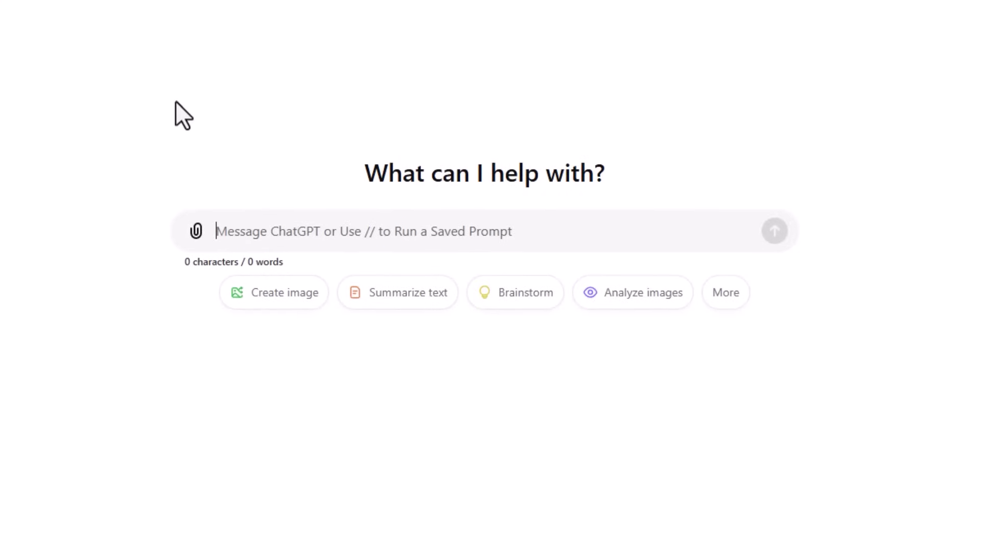
Insert the saved Practice Data prompt into the ChatGPT message using the // shortcut.
type("//")
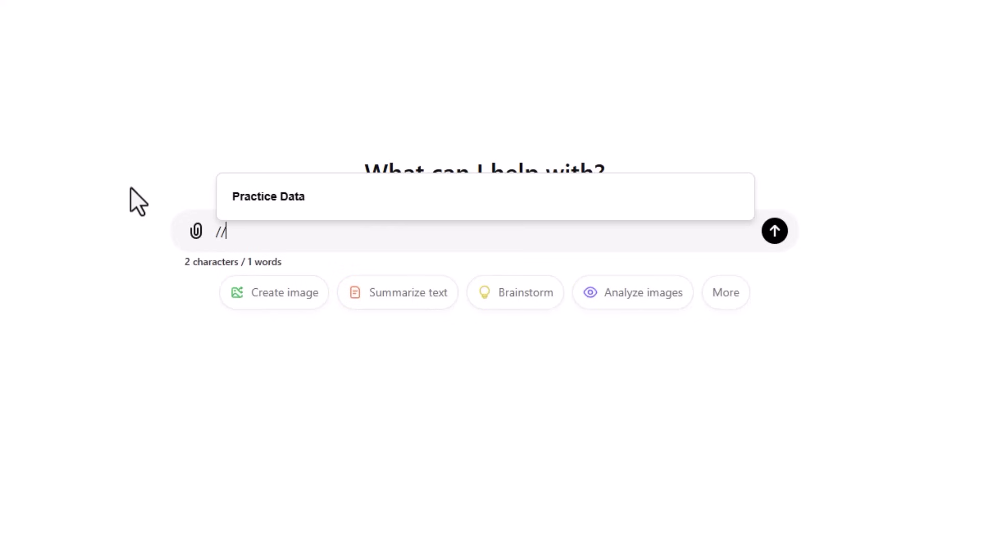
left_click(252, 200)
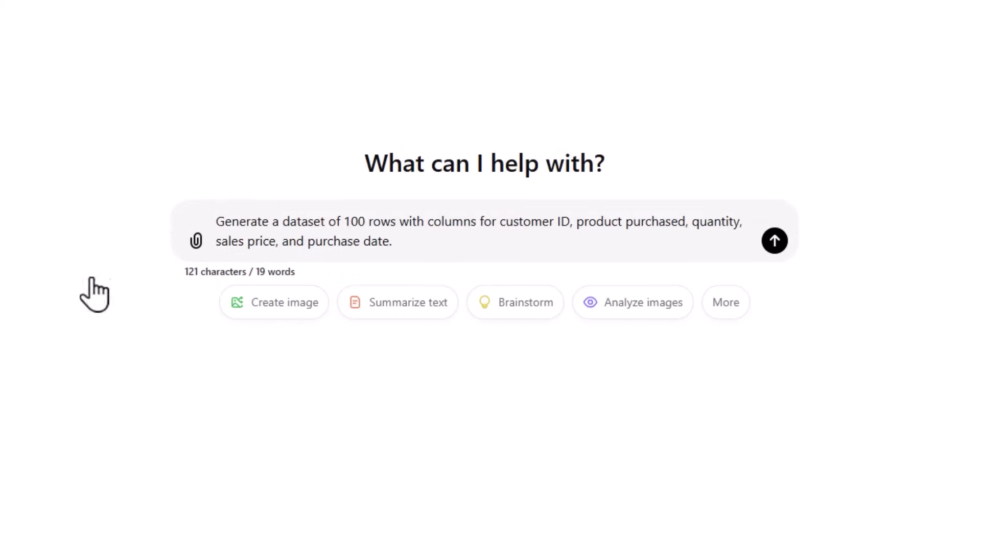